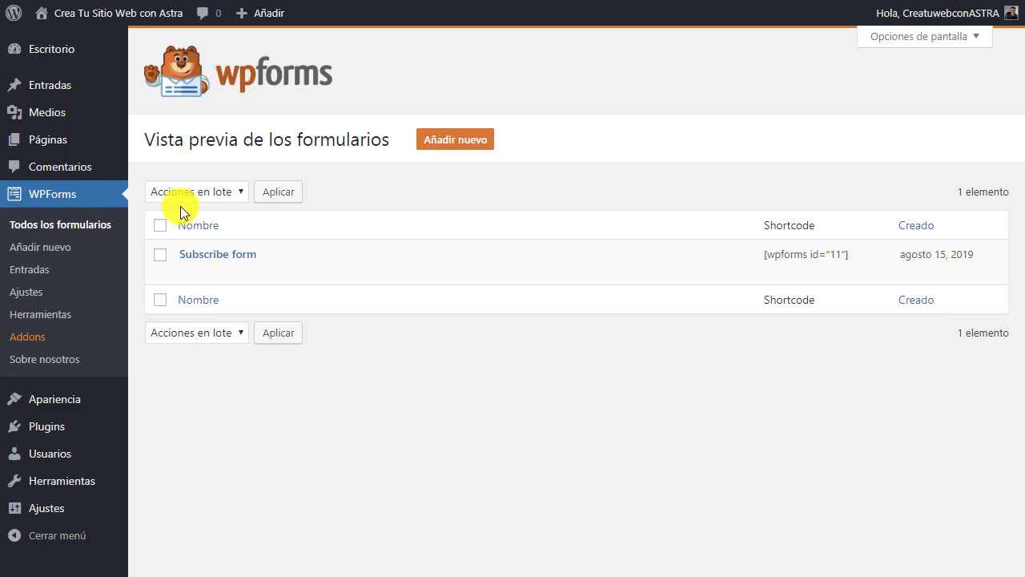
Open the Subscribe form for editing, dismiss the marketing reminder, and rename the form "Formulario Suscripción Home"
mouse_move(205, 259)
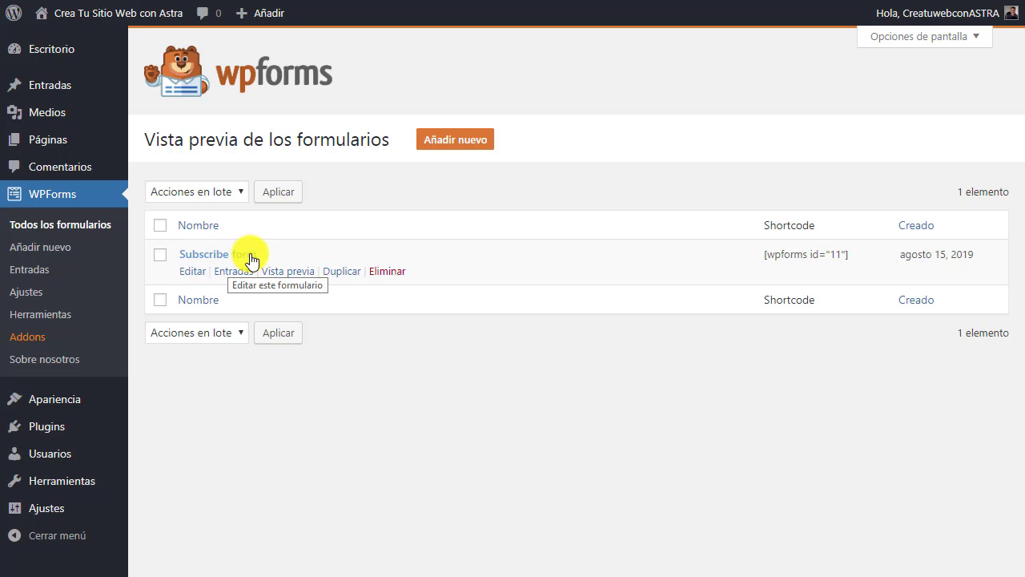
click(192, 273)
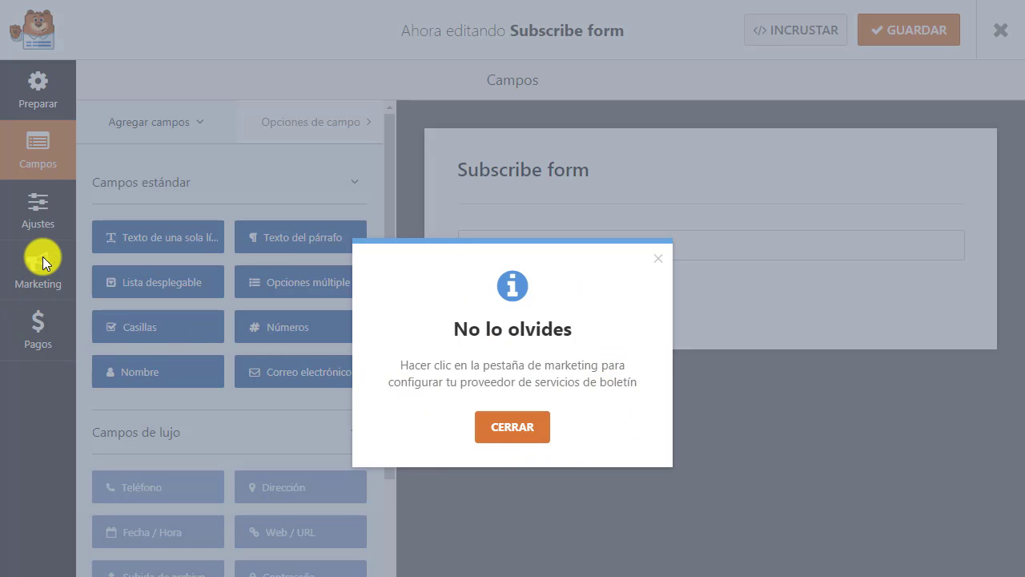
click(513, 427)
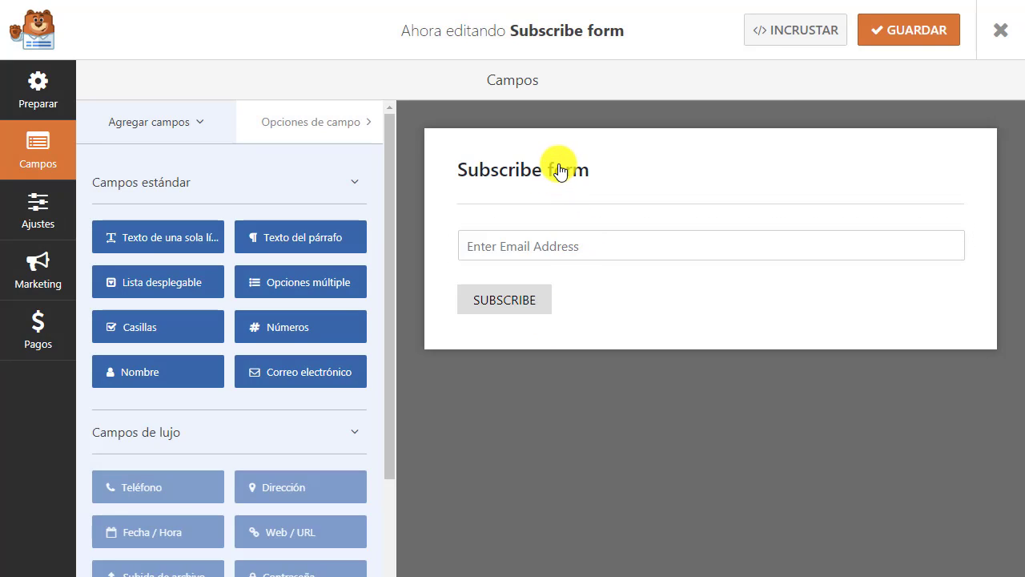
click(559, 171)
triple_click(569, 229)
text(Formulario Suscripción Home)
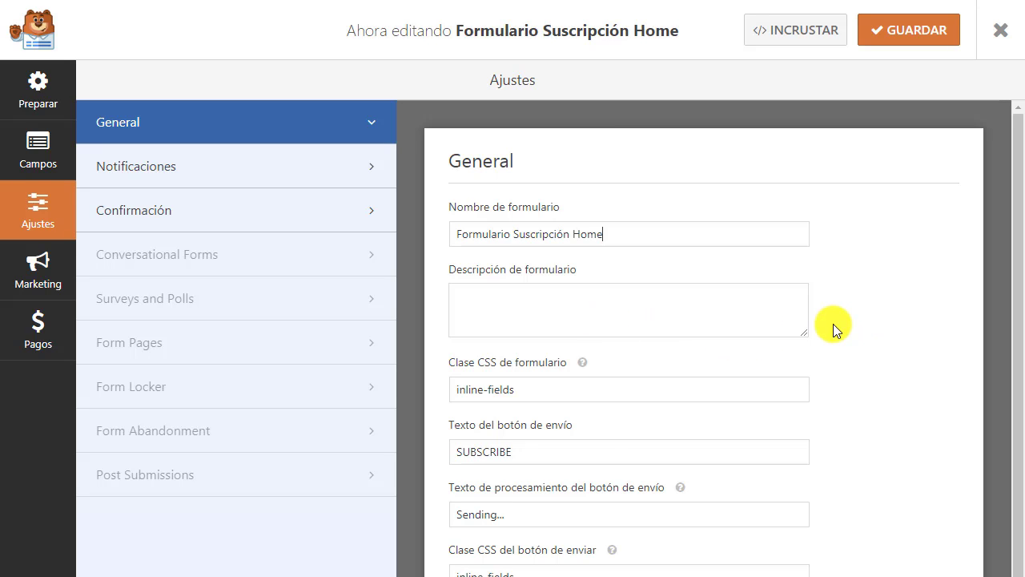
Set the submit button text to "Sí, Quiero Suscribirme" and its processing text to "Enviando información...", saving and closing the form
scroll(833, 323, down, 1)
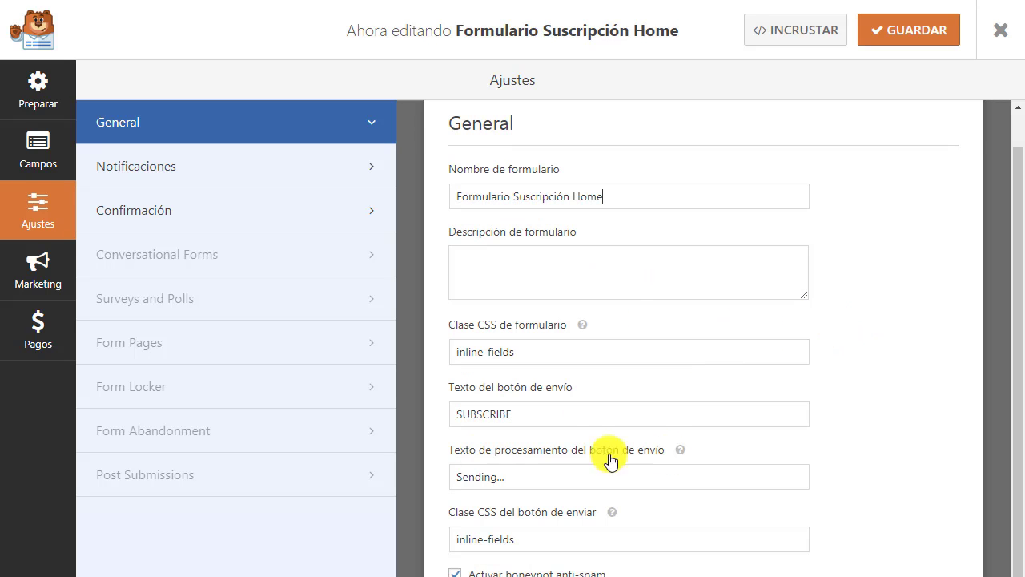
double_click(528, 414)
text(Sí, Quiero Suscribirme)
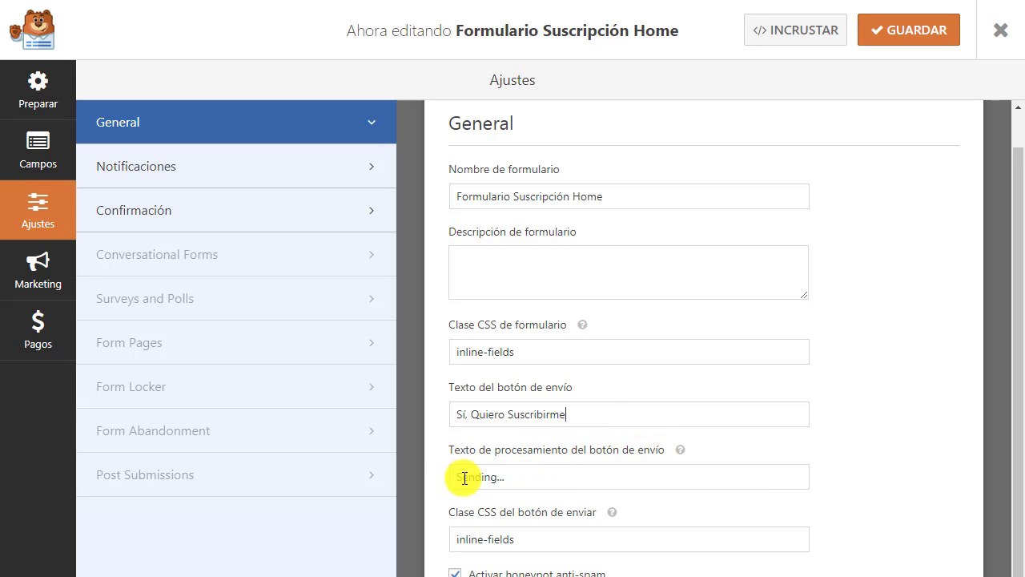
click(519, 480)
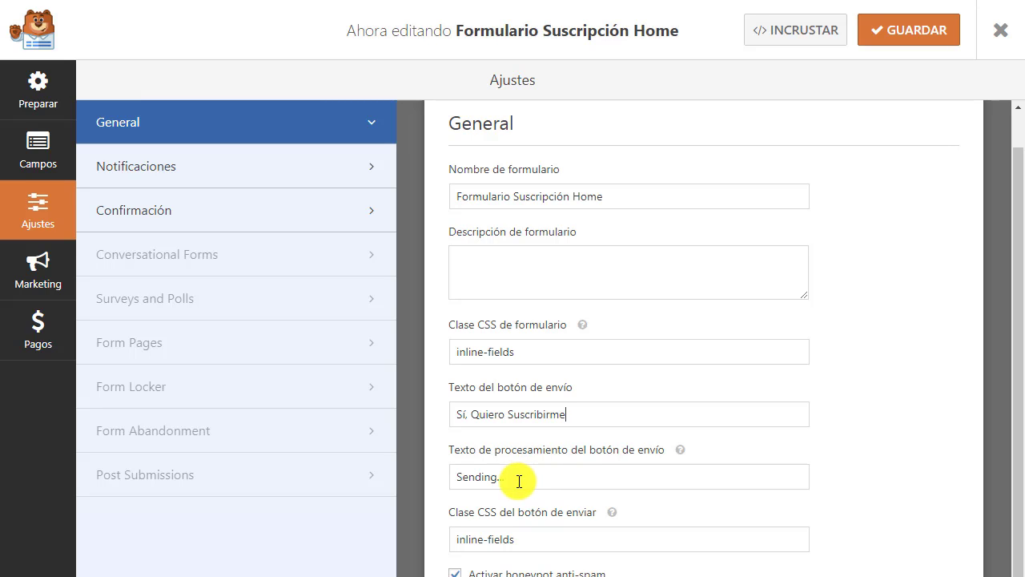
key(ctrl+a)
text(Enviando información...)
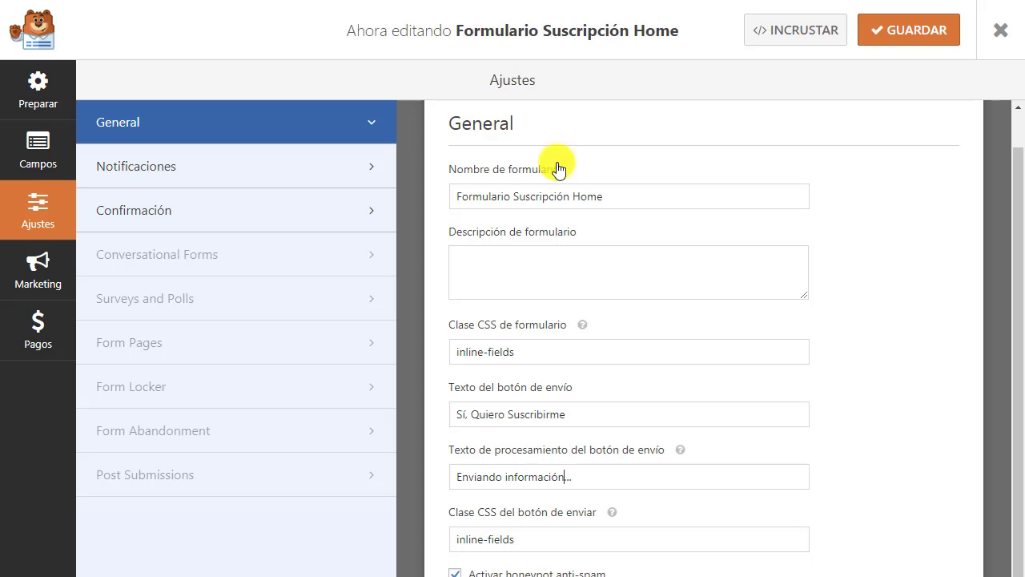
click(889, 37)
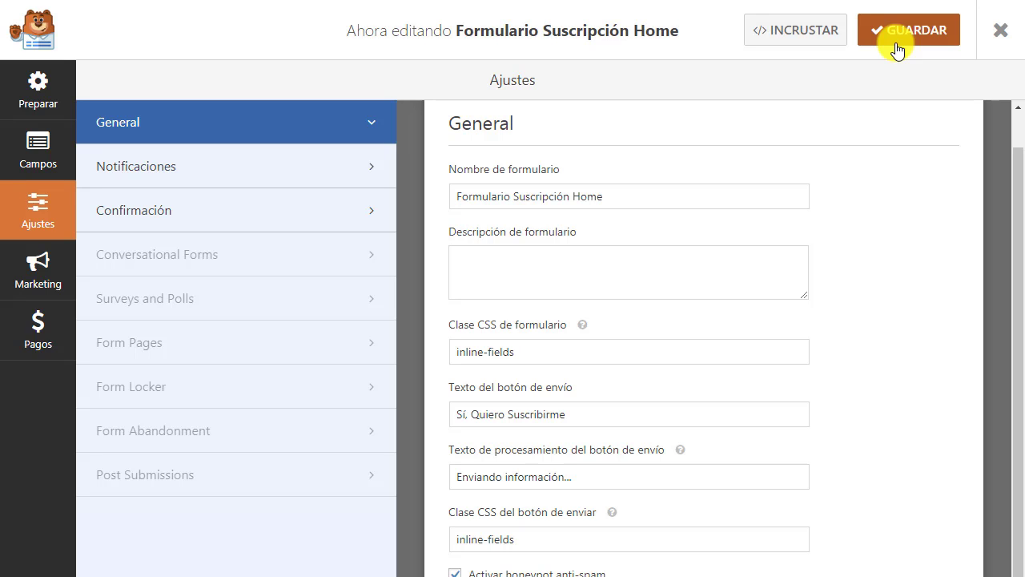
click(1001, 32)
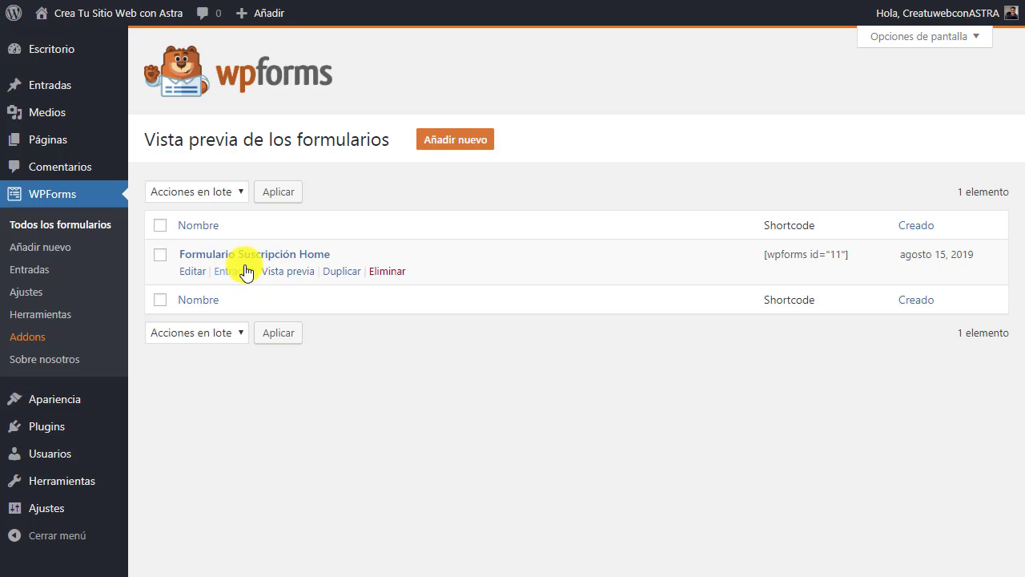
Reopen Formulario Suscripción Home for editing and follow the free trial offer in its Constant Contact marketing settings
click(197, 273)
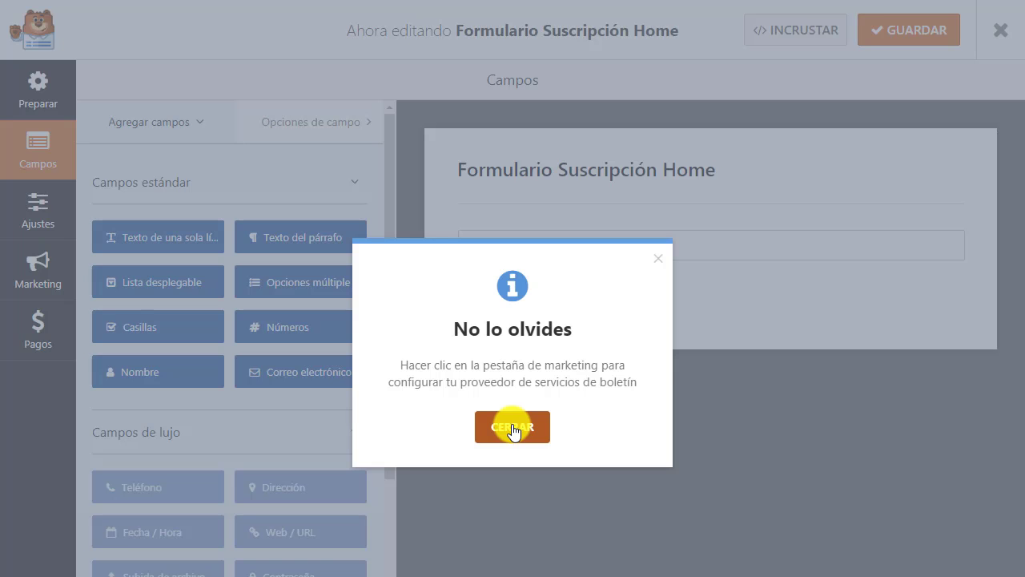
click(502, 424)
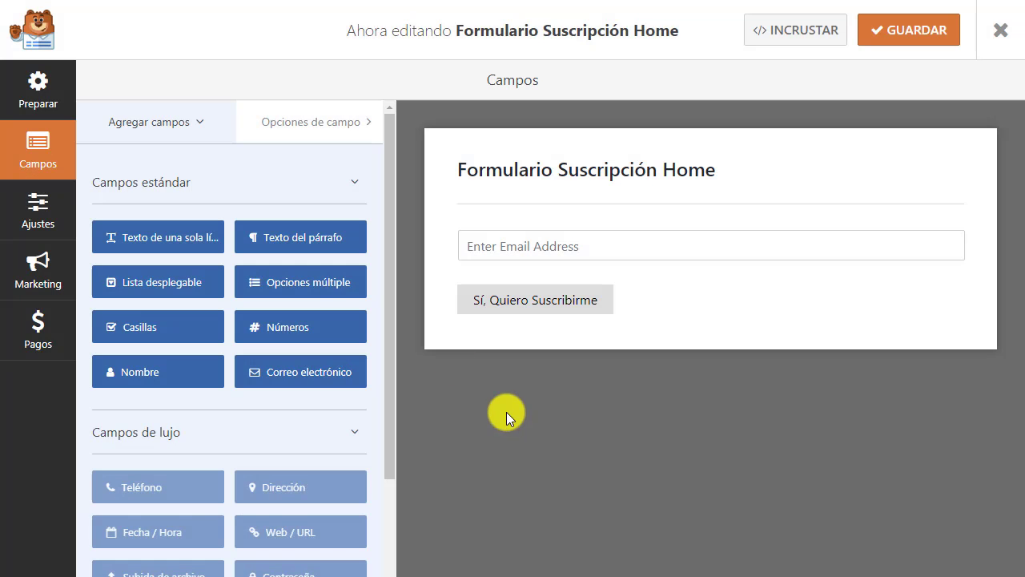
click(36, 268)
click(196, 138)
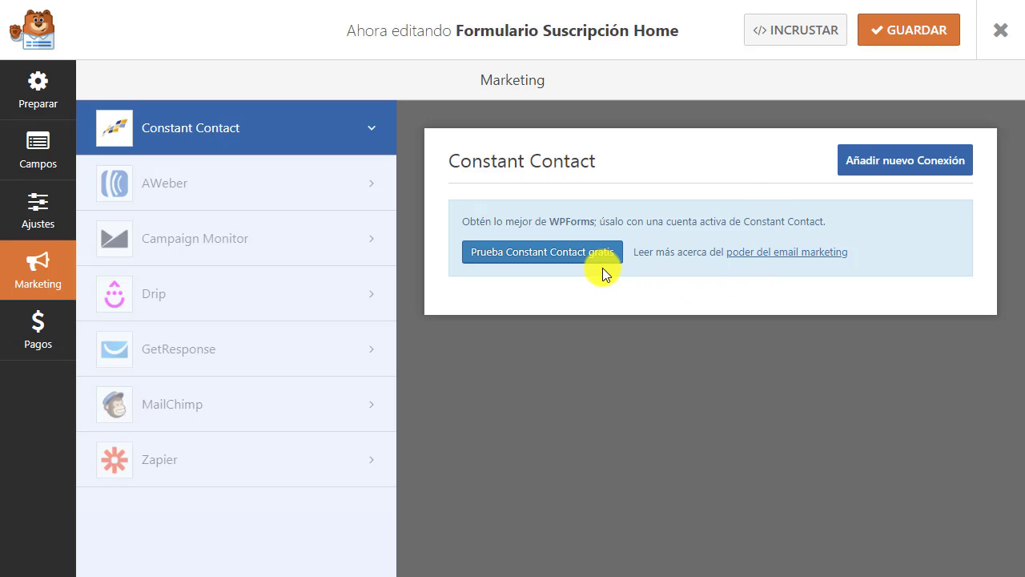
click(533, 257)
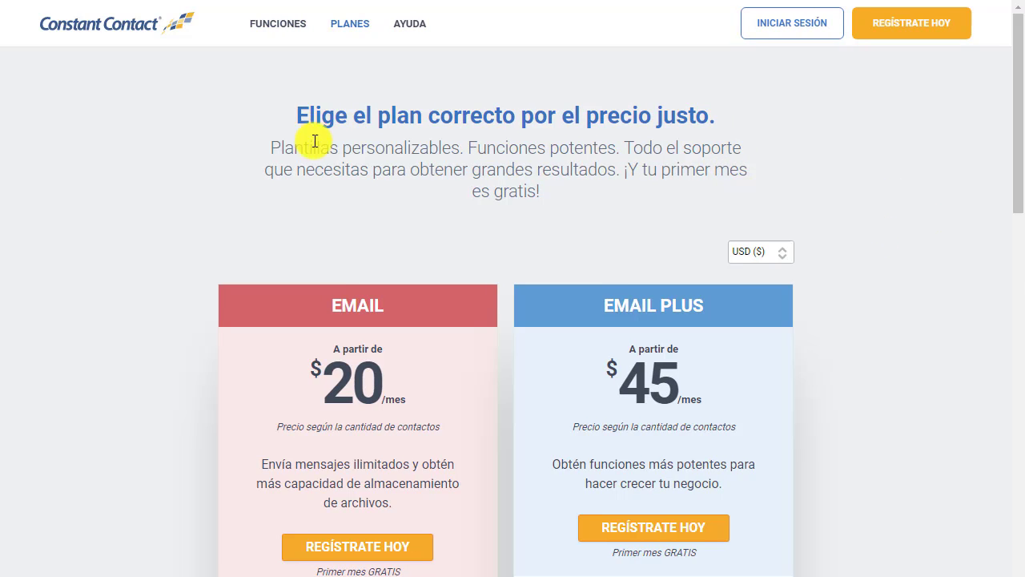
Examine the prices and included features of Constant Contact's Email and Email Plus plans
scroll(377, 142, down, 2)
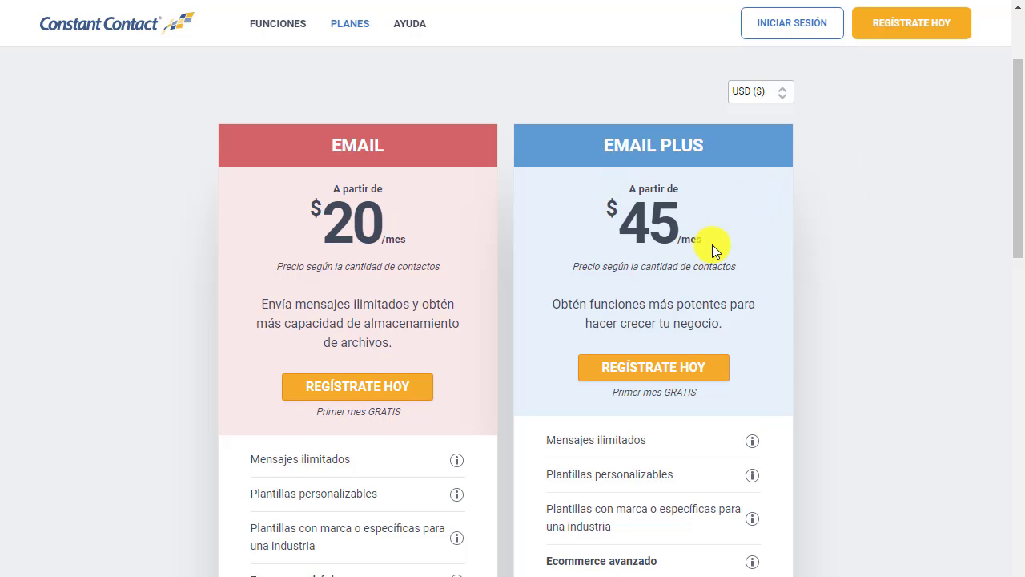
scroll(712, 247, down, 3)
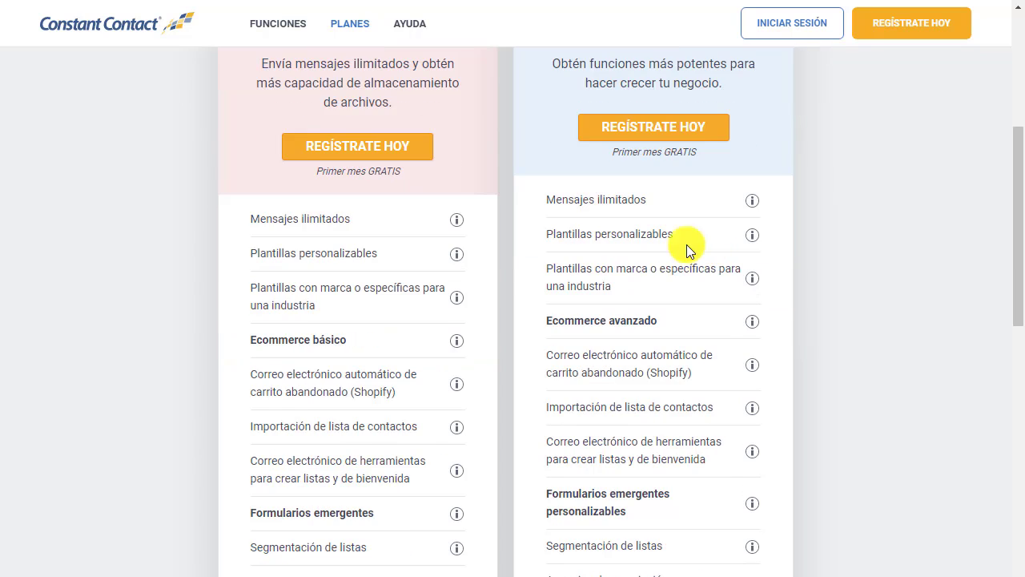
scroll(285, 268, up, 1)
scroll(680, 259, down, 7)
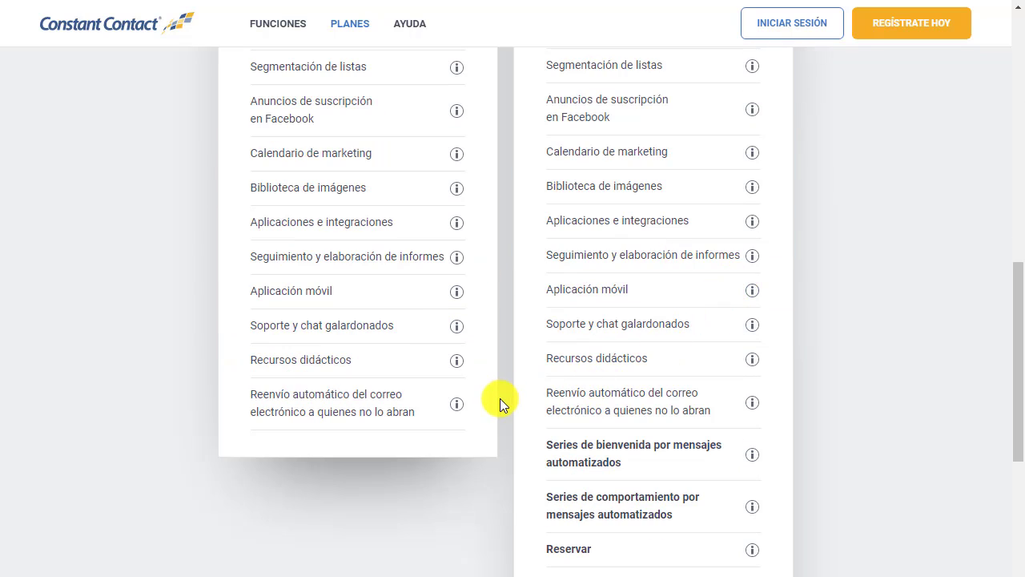
scroll(736, 425, down, 1)
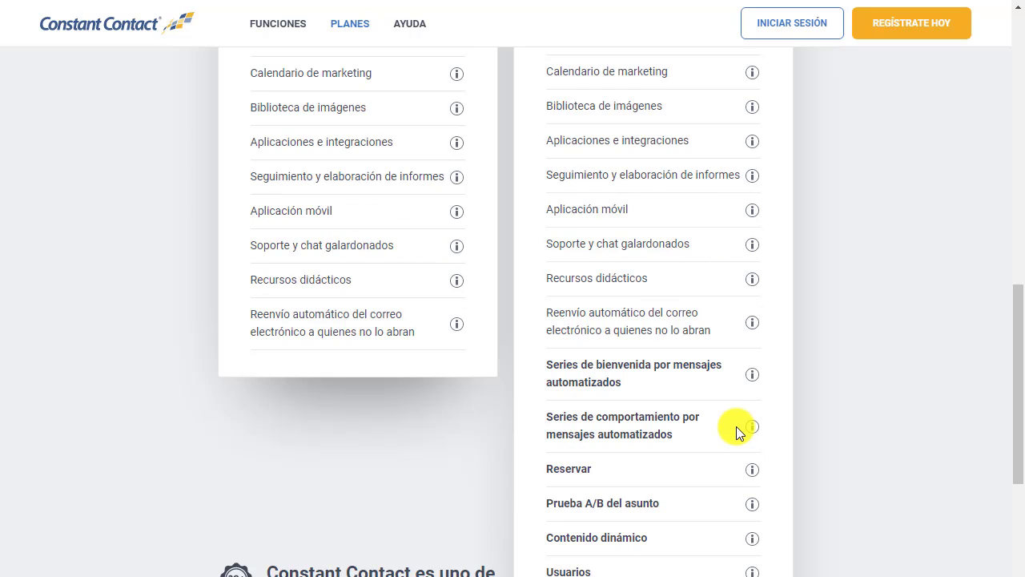
scroll(736, 426, up, 7)
scroll(737, 415, down, 2)
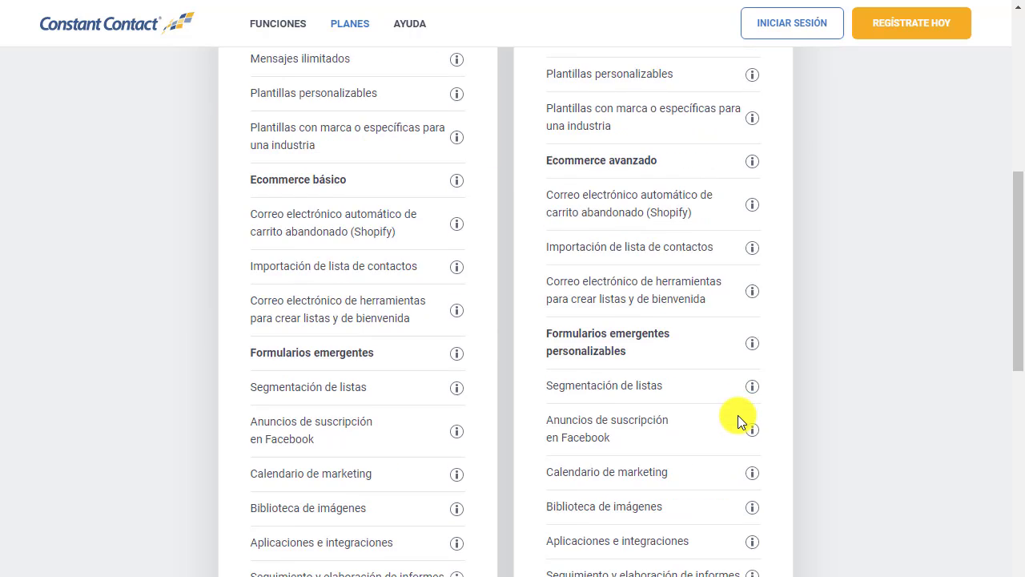
scroll(737, 415, up, 7)
scroll(724, 405, down, 5)
scroll(724, 405, up, 1)
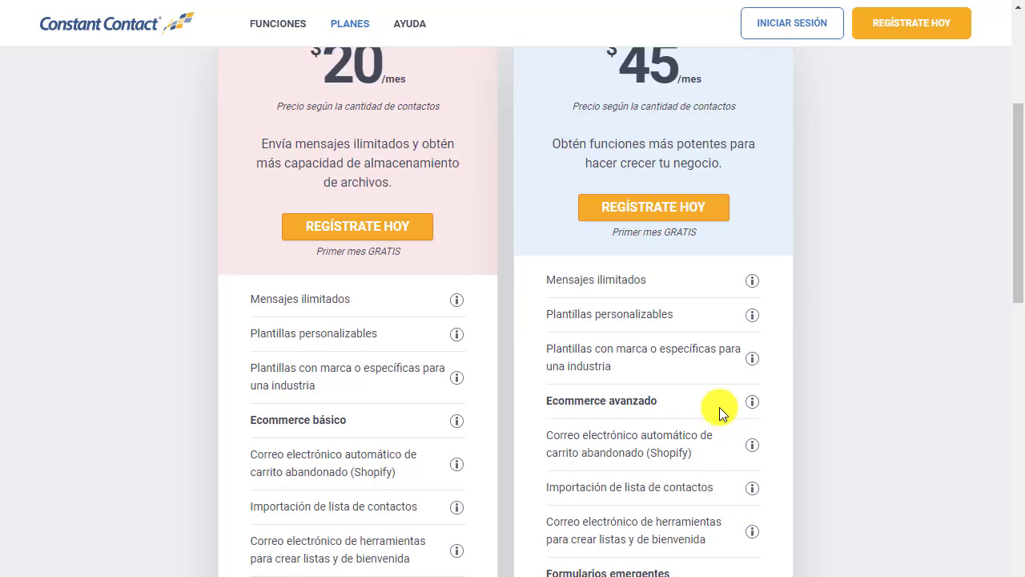
scroll(719, 407, up, 3)
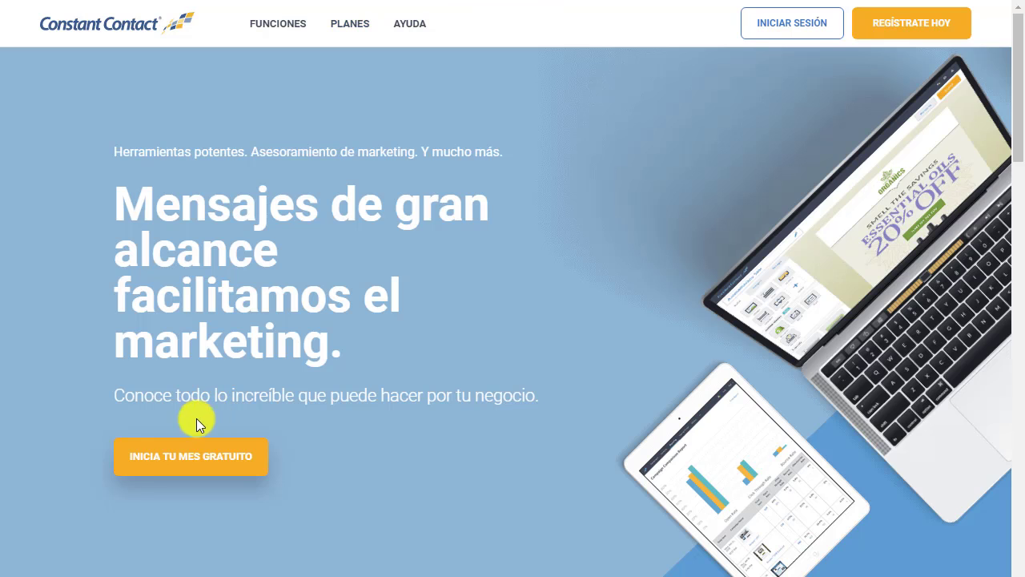
Start the free-month sign-up for the Email plan with the 0-500 contact range
click(169, 463)
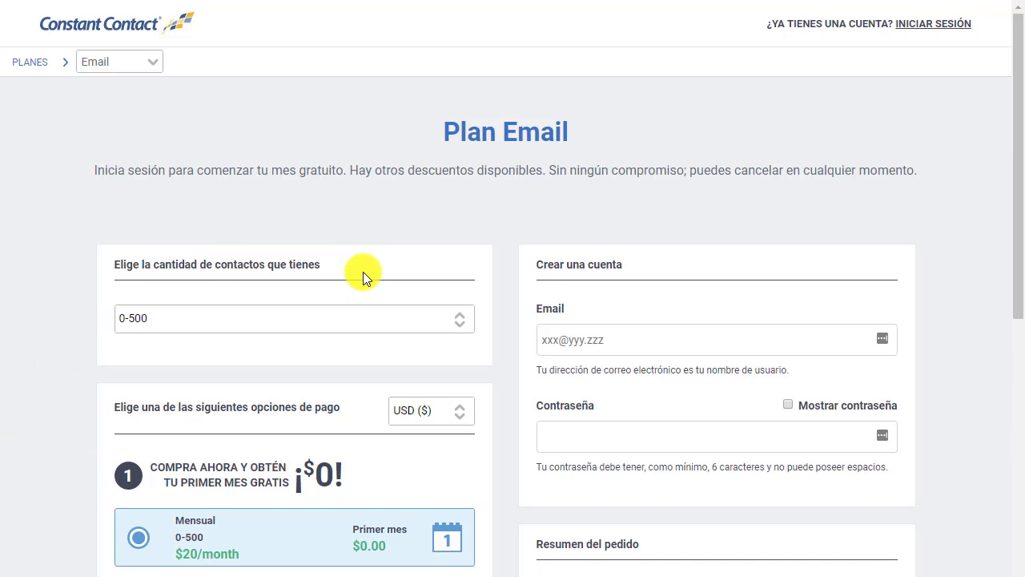
scroll(363, 272, down, 1)
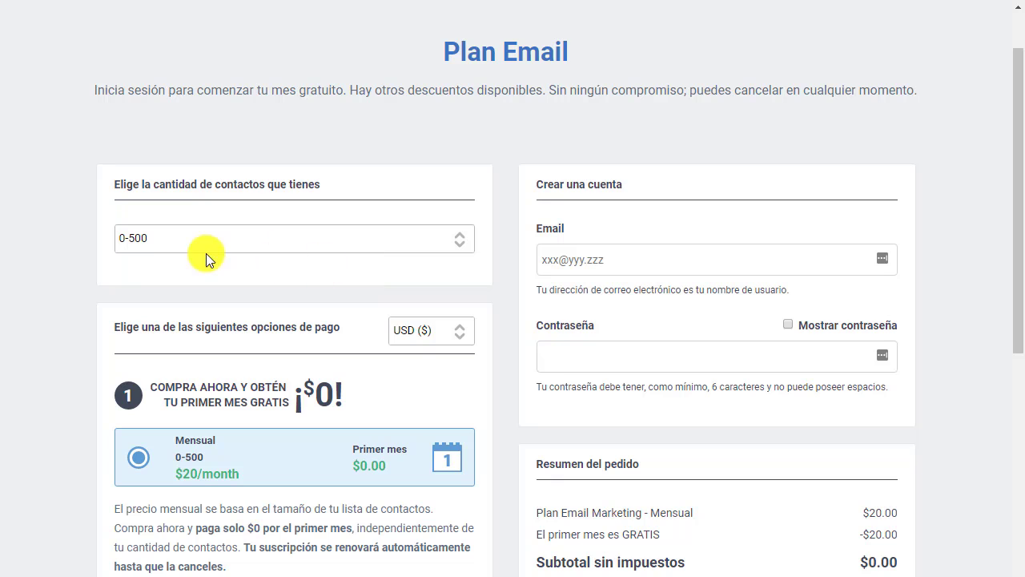
click(454, 247)
click(142, 259)
Try the 501-2500 contact range to compare its monthly price and switch back to 0-500
click(180, 238)
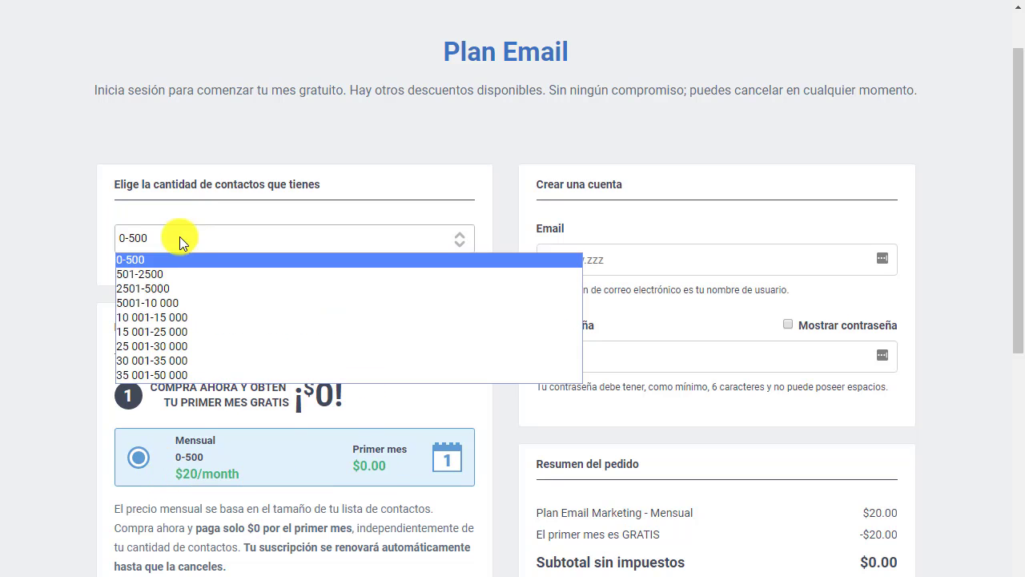
click(155, 275)
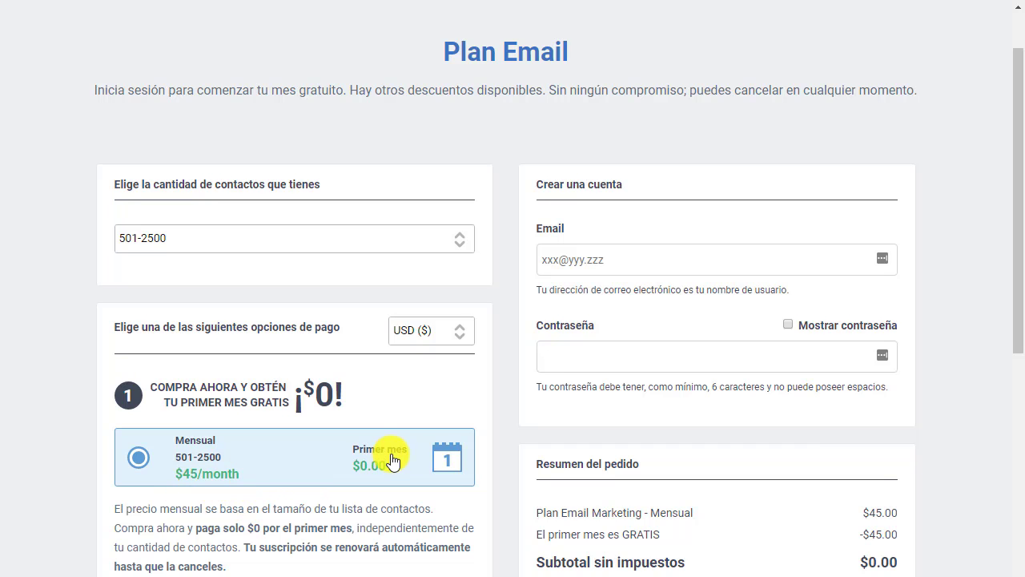
click(188, 243)
click(159, 259)
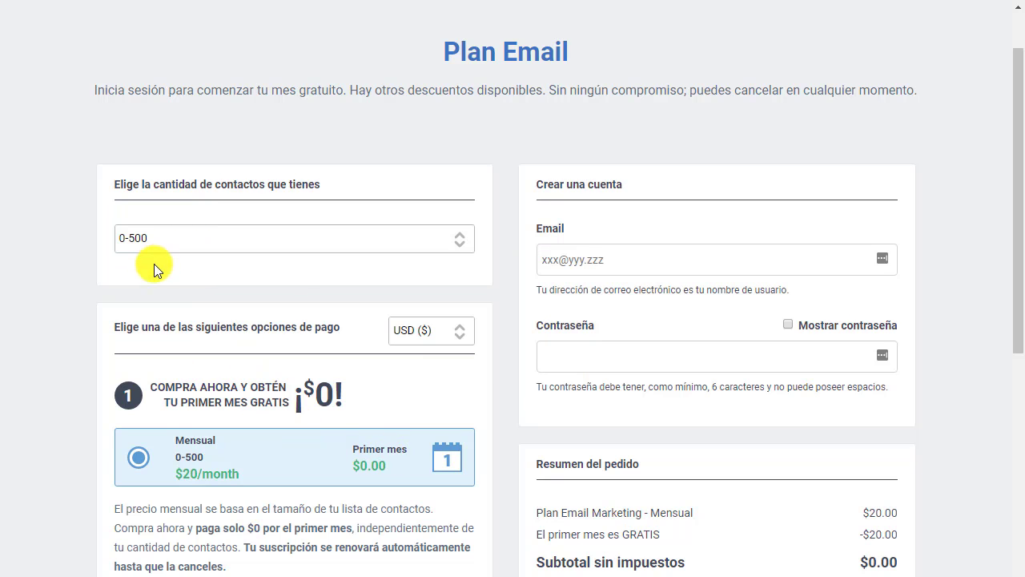
Choose USD ($) as the payment currency and look over the plan's payment options
click(449, 339)
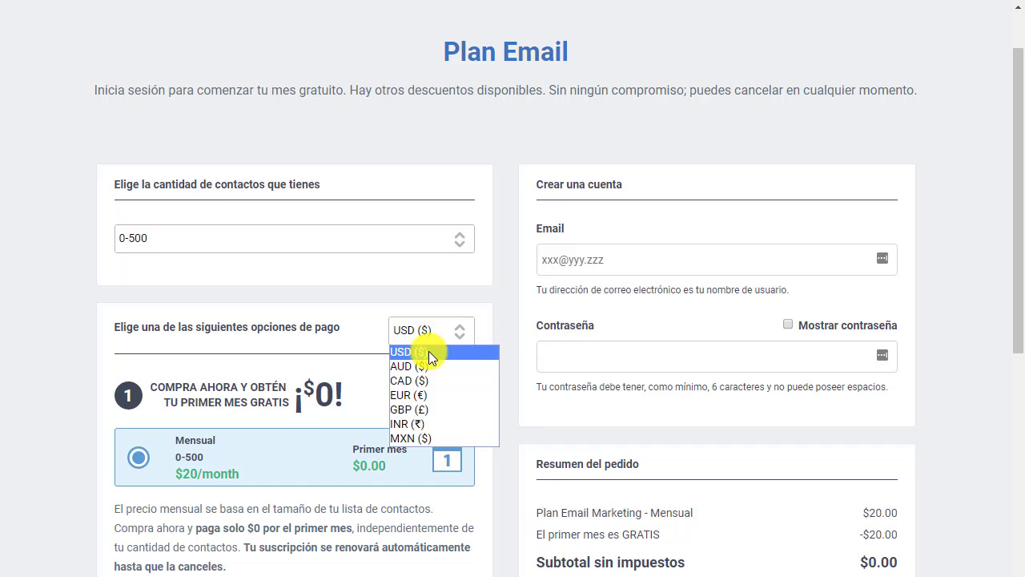
click(428, 350)
scroll(134, 356, down, 5)
scroll(258, 288, down, 5)
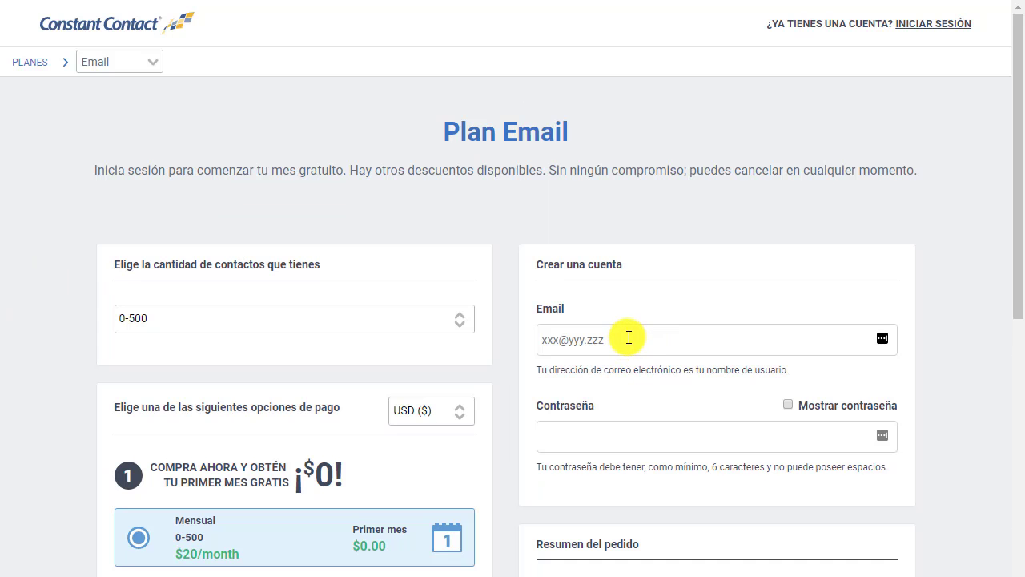
Enter the account e-mail and password, keep the monthly payment option with the free first month, and continue to the purchase summary
scroll(640, 332, down, 1)
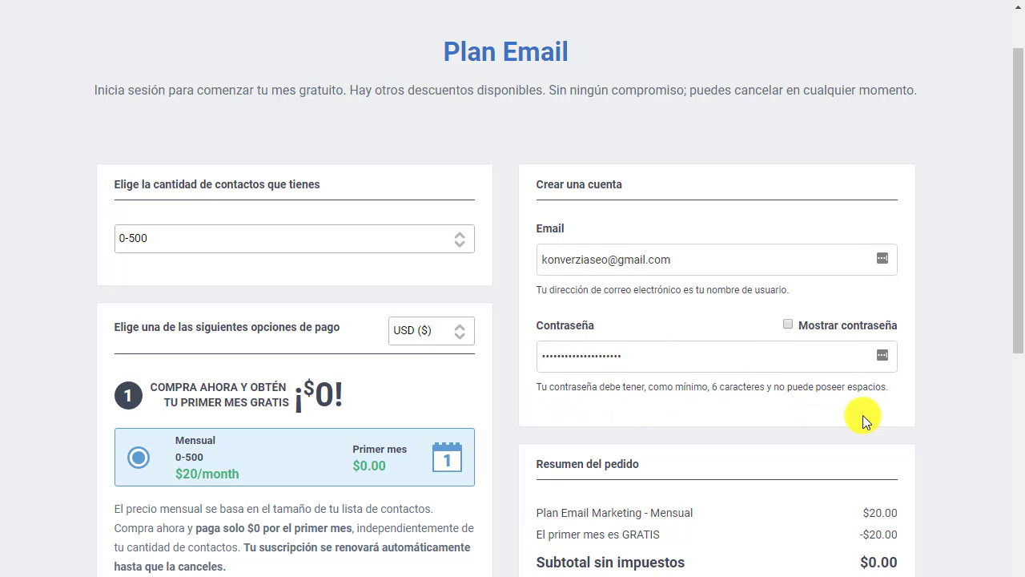
scroll(864, 417, down, 3)
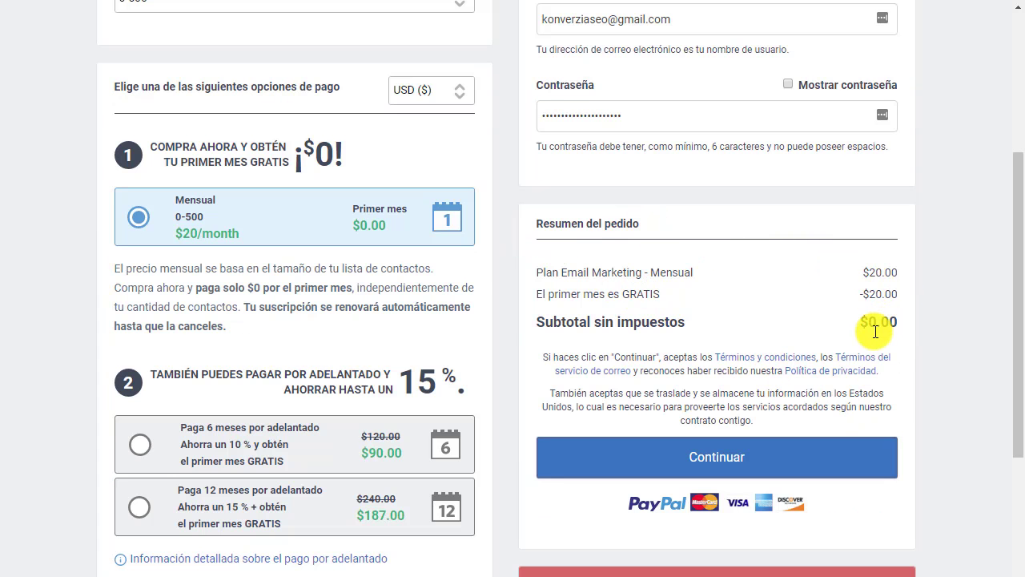
scroll(864, 339, down, 2)
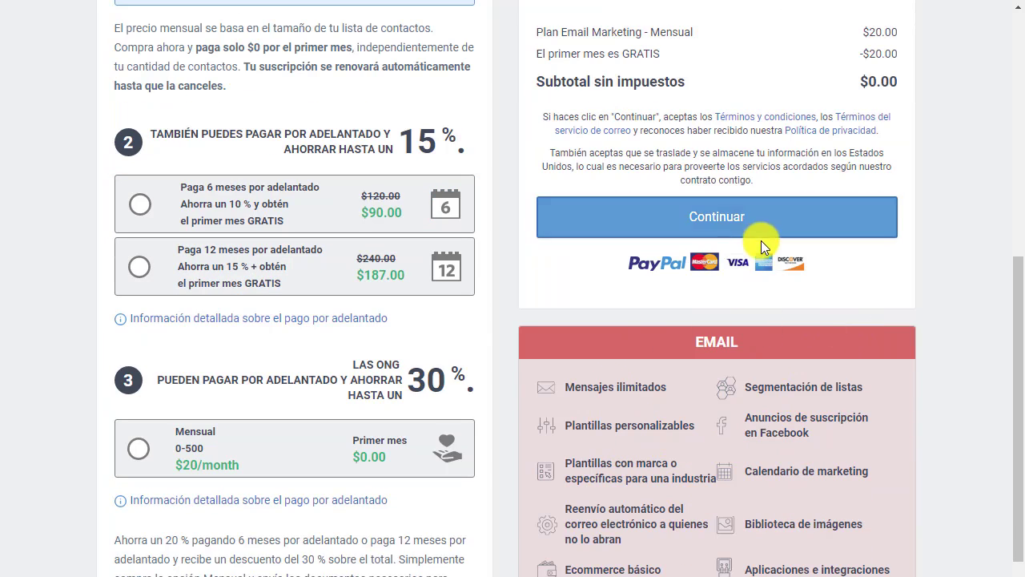
click(727, 231)
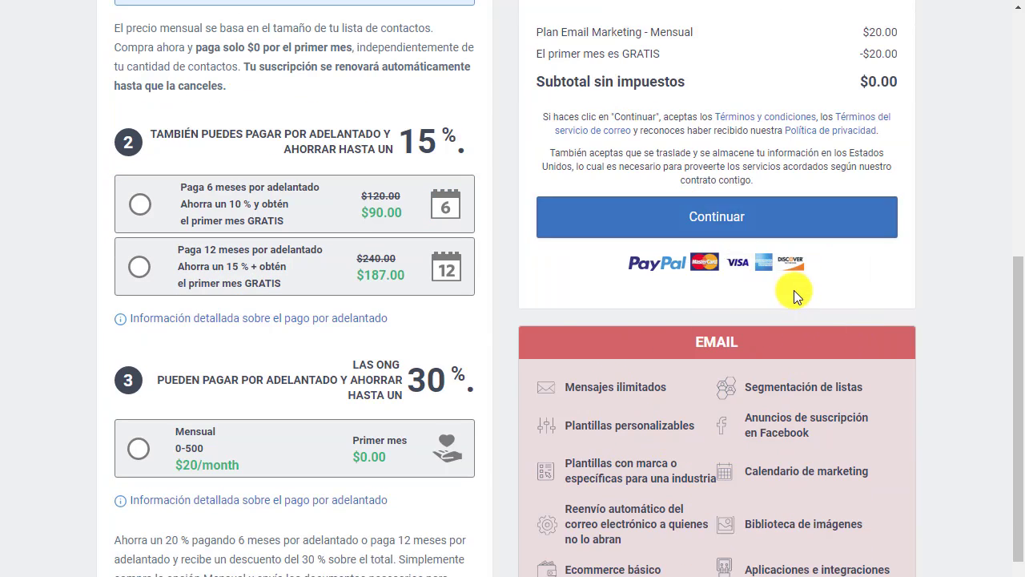
scroll(796, 297, down, 4)
scroll(793, 305, up, 8)
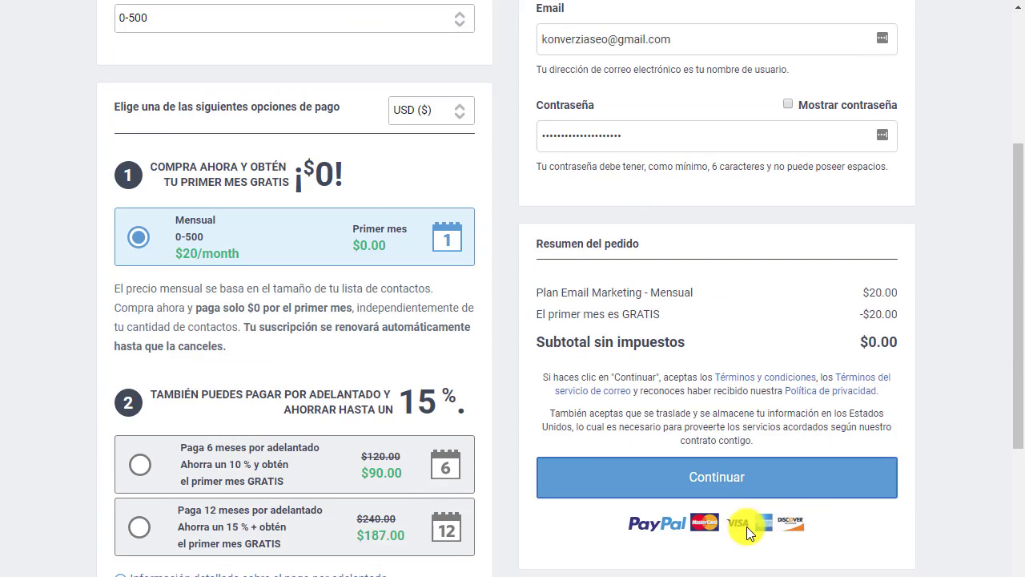
click(715, 480)
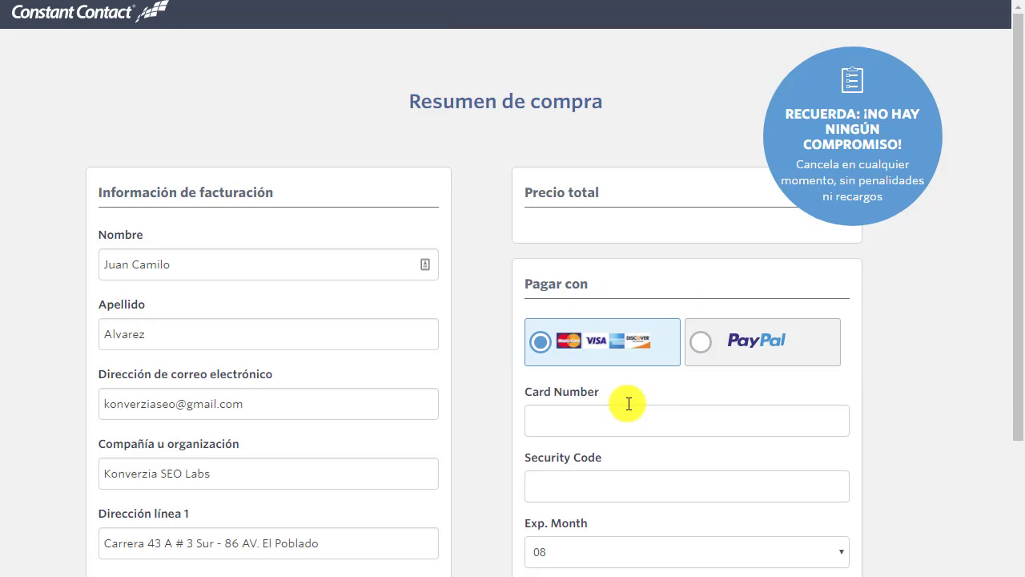
scroll(628, 402, down, 1)
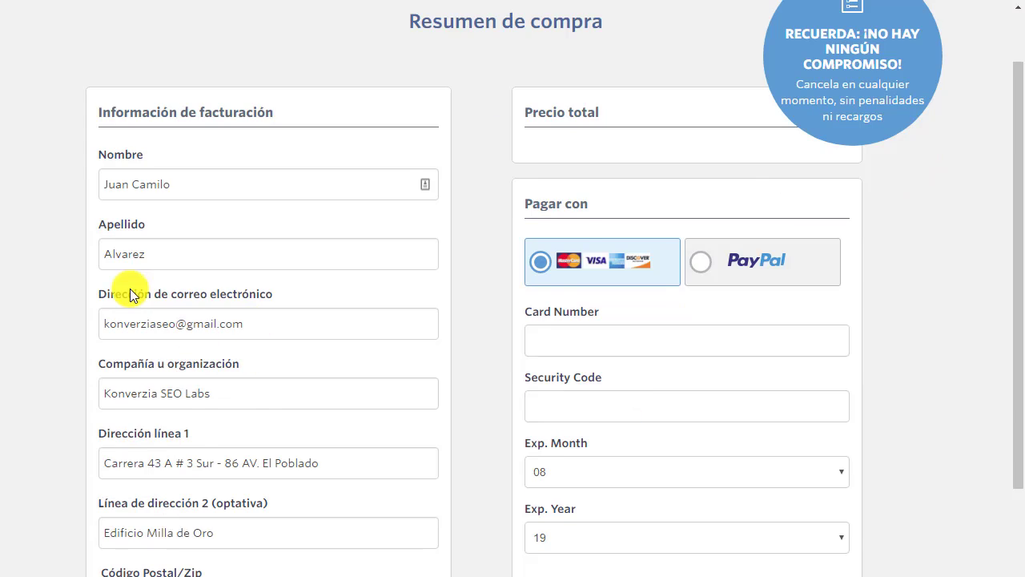
Examine the billing information, the card and PayPal payment options, and the subscription terms in the purchase summary
scroll(230, 288, down, 1)
scroll(282, 253, down, 1)
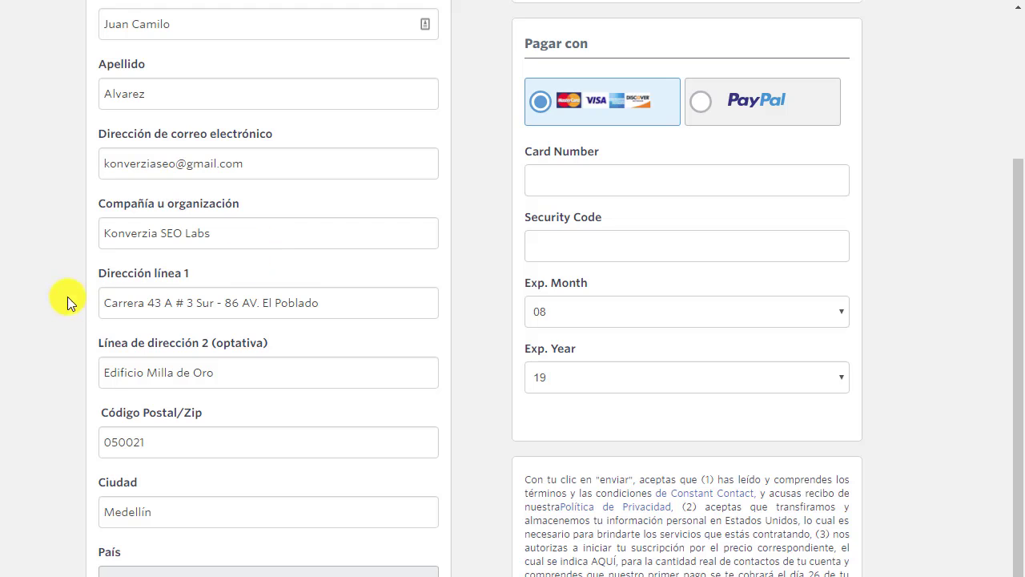
scroll(256, 336, down, 1)
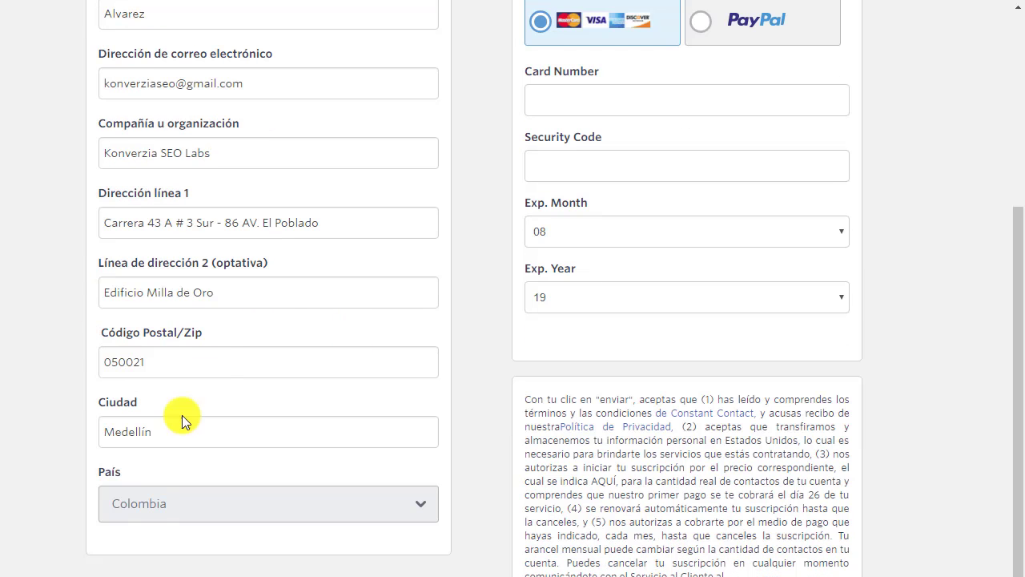
scroll(693, 372, up, 4)
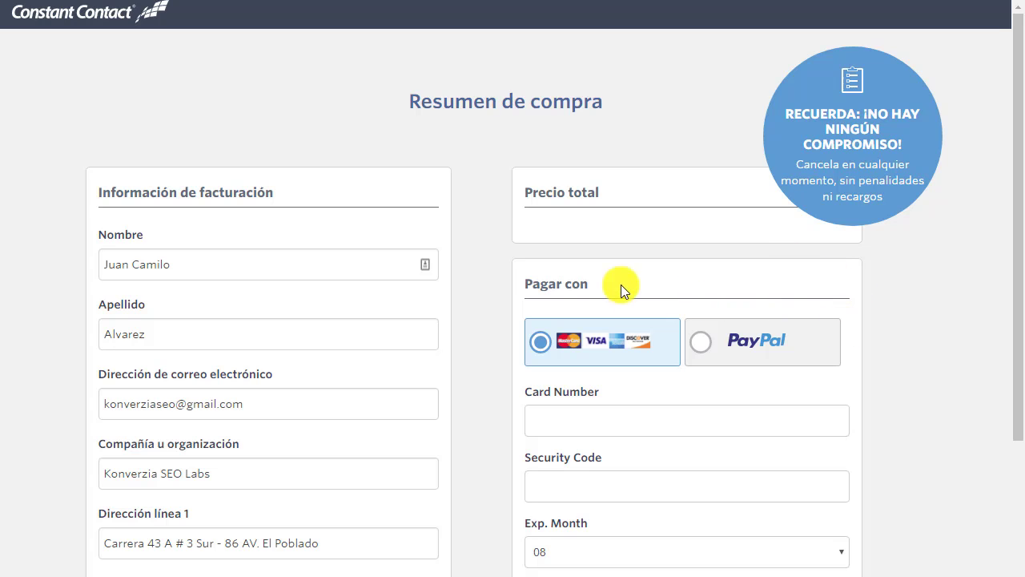
scroll(900, 340, down, 2)
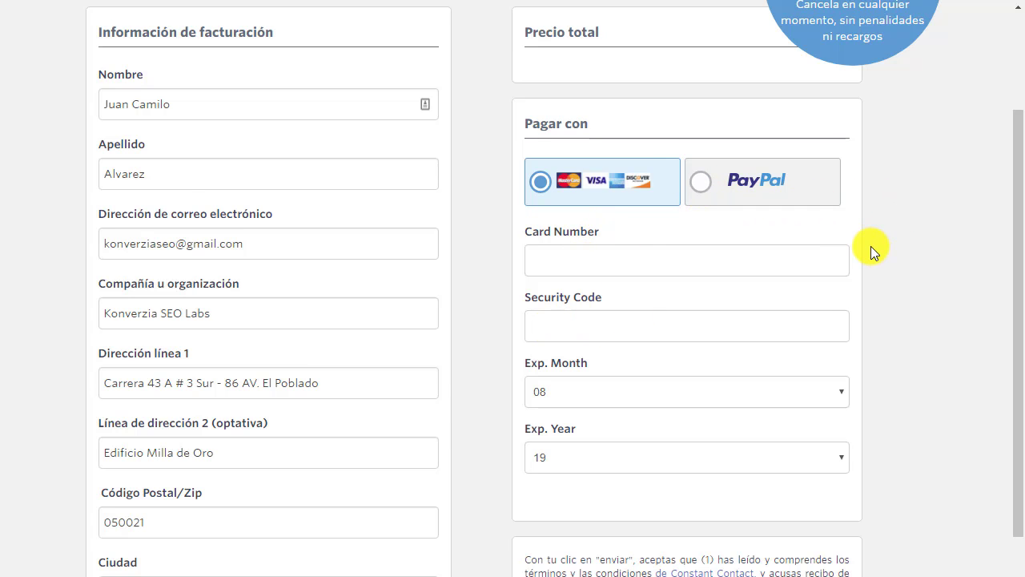
scroll(871, 246, down, 3)
scroll(871, 243, down, 1)
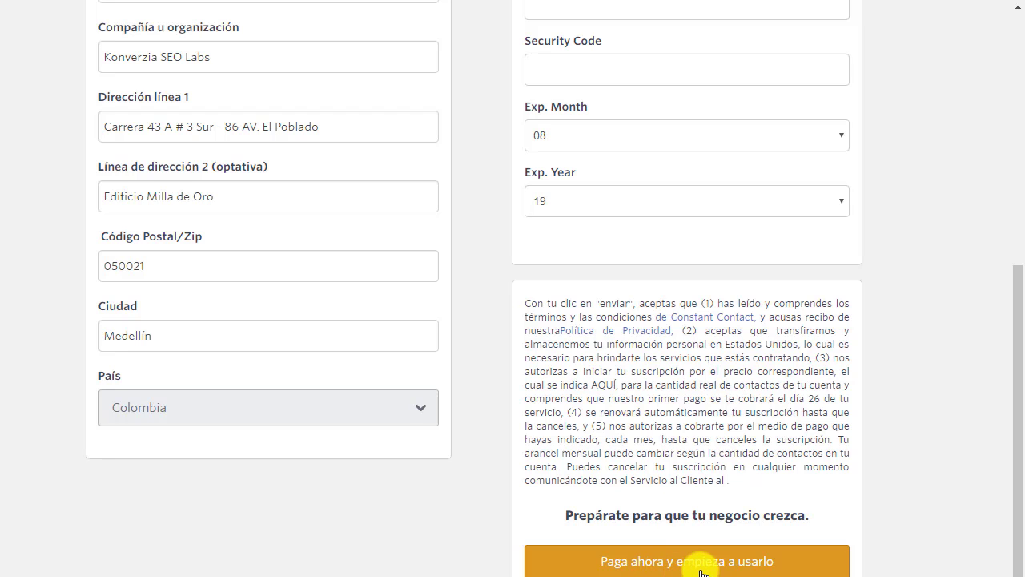
scroll(176, 321, up, 2)
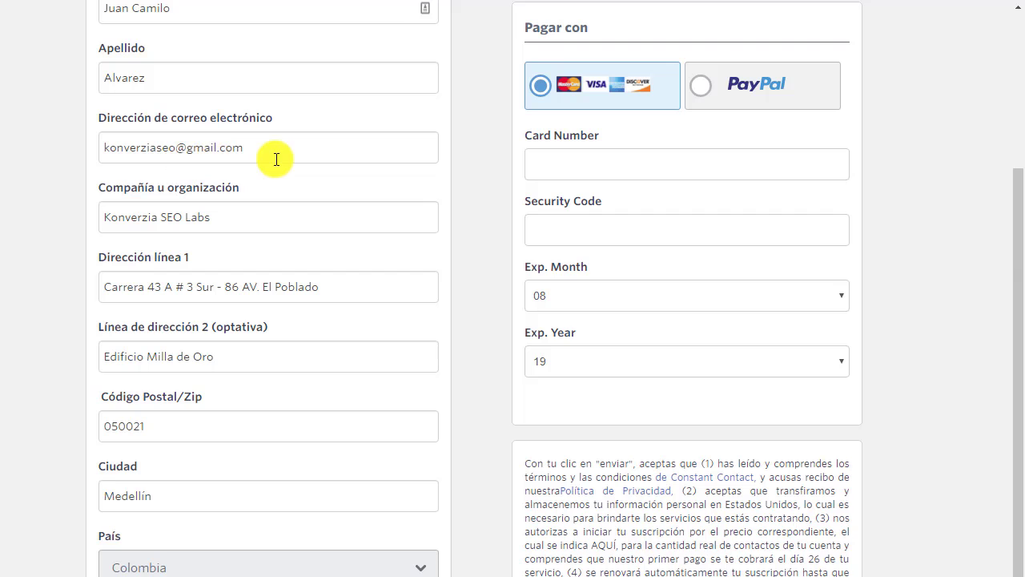
scroll(650, 564, up, 3)
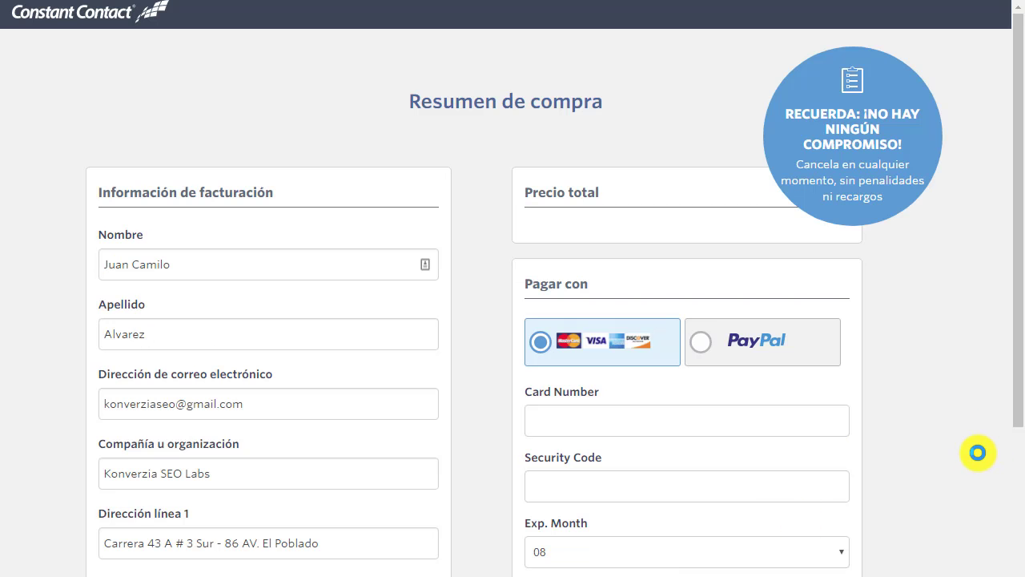
scroll(541, 224, down, 5)
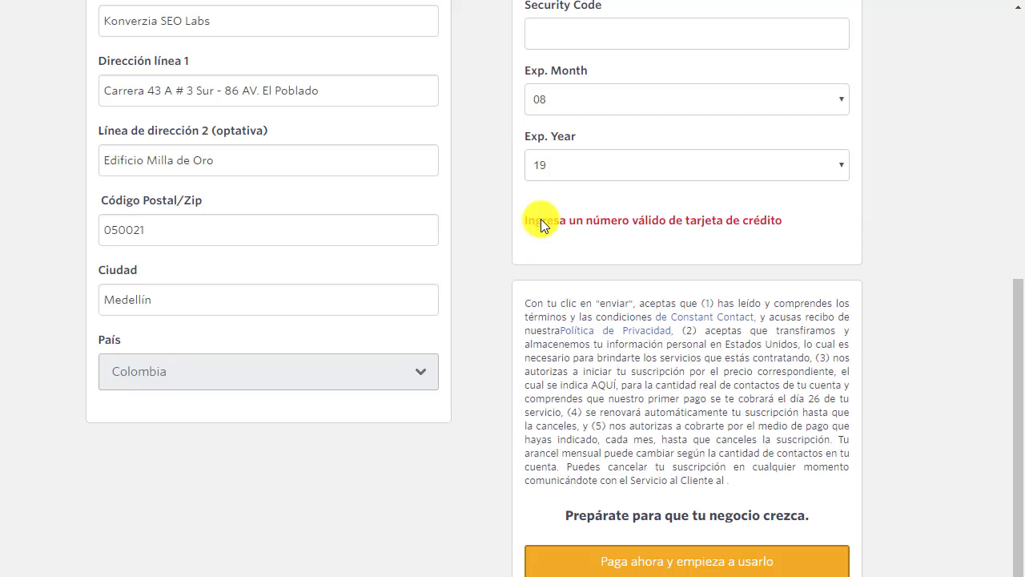
scroll(788, 238, up, 2)
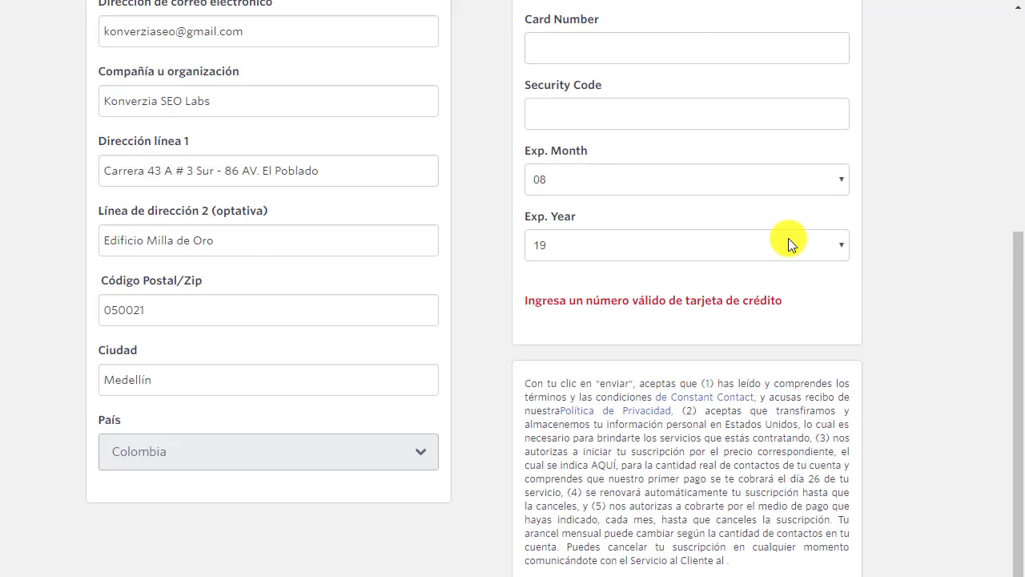
scroll(712, 254, down, 2)
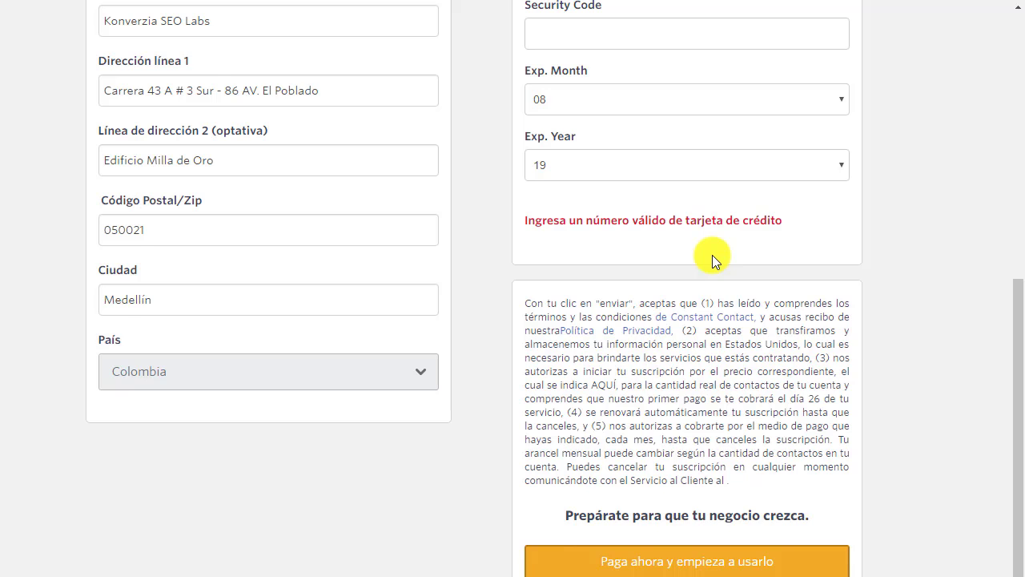
scroll(712, 255, up, 3)
scroll(712, 255, up, 3)
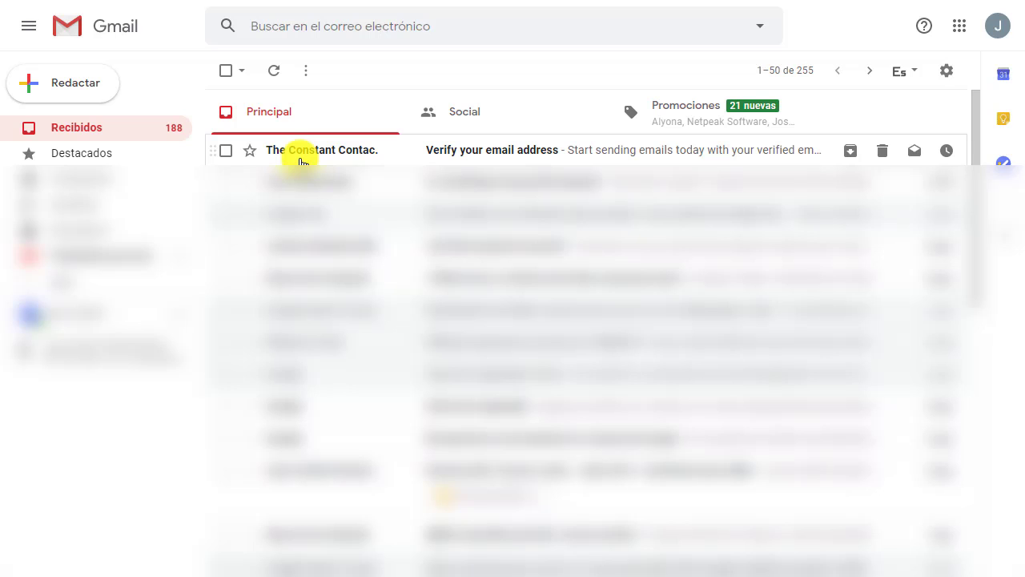
In Gmail, verify the account e-mail through the "Verify your email address" message, then continue to Constant Contact and log in with the prefilled credentials
click(486, 154)
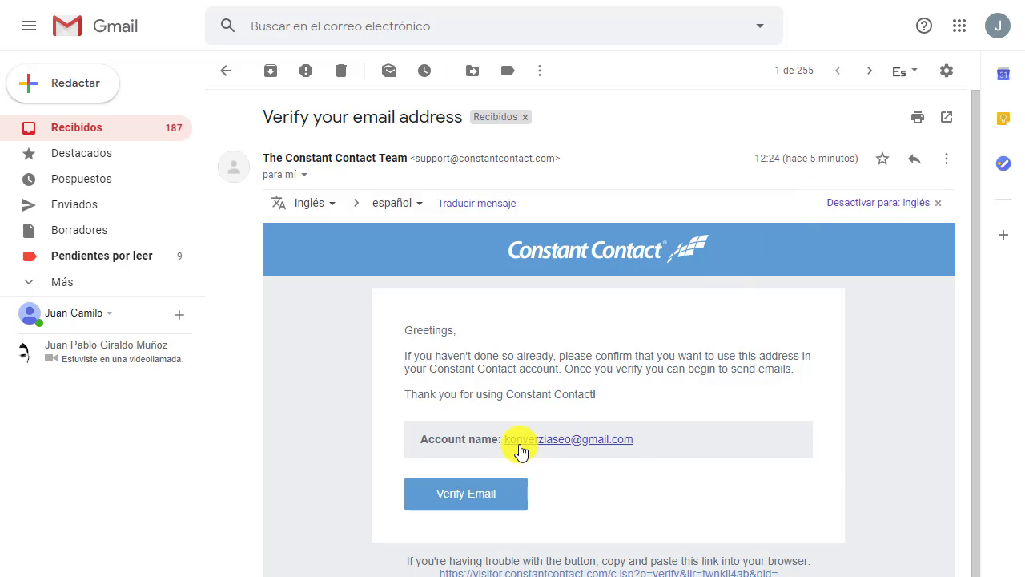
click(453, 503)
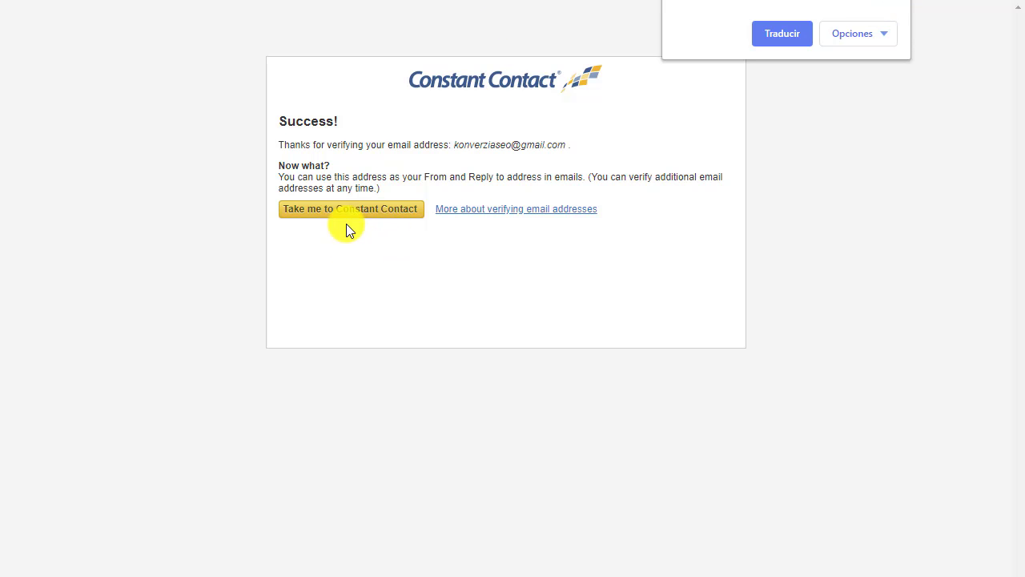
click(345, 217)
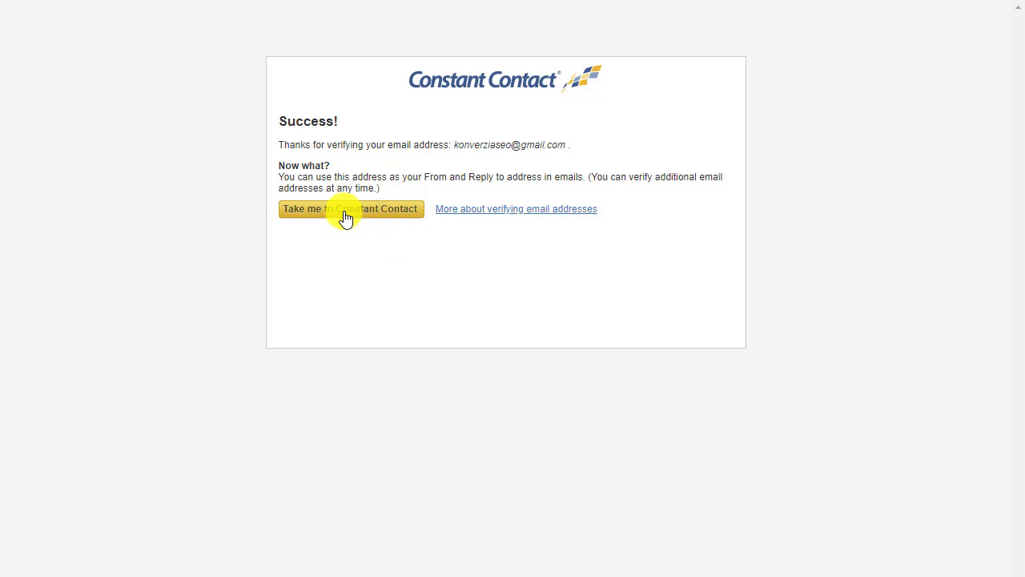
click(346, 218)
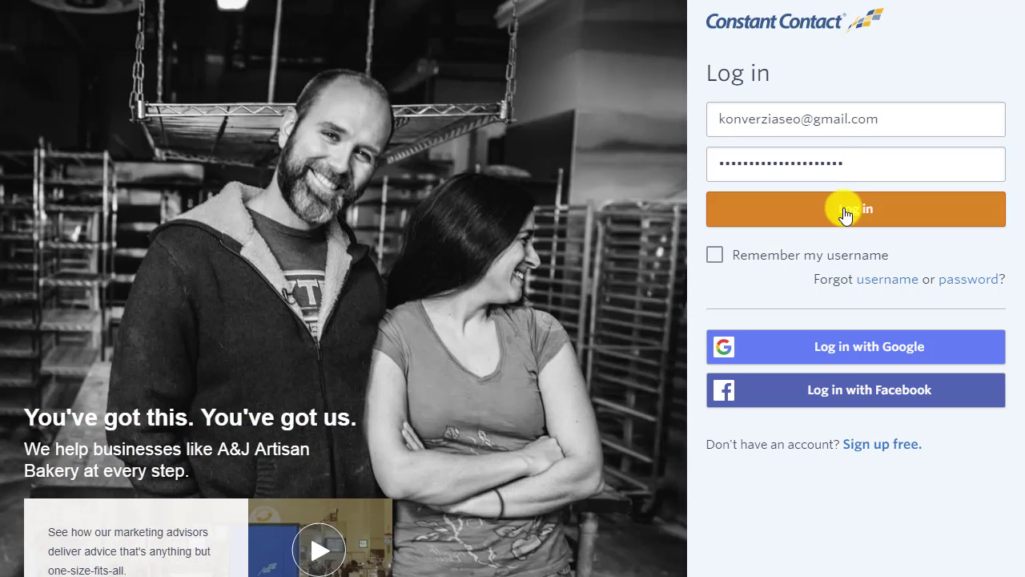
click(845, 210)
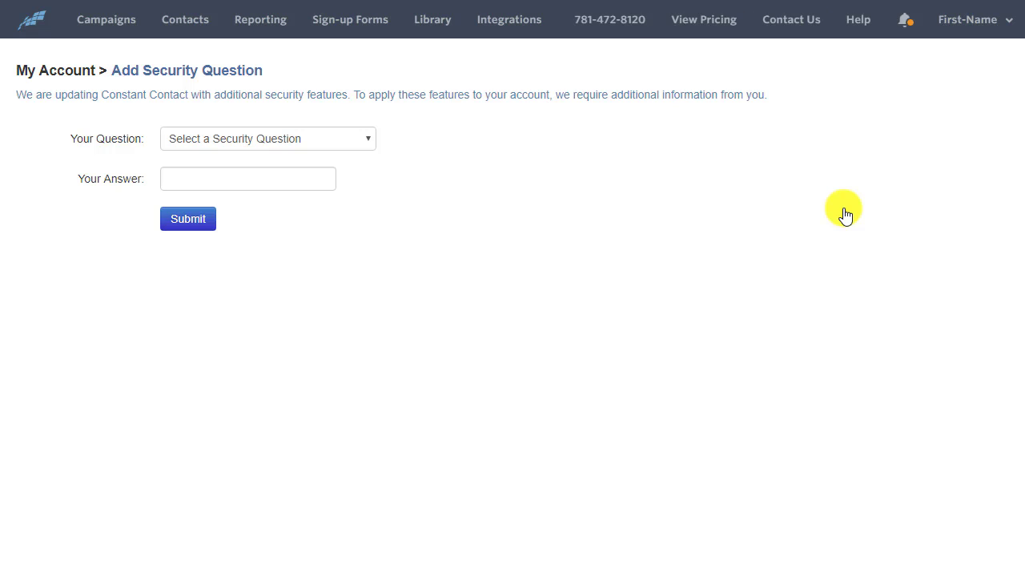
Show the account menu options and open the choices for the account's security question
click(1002, 20)
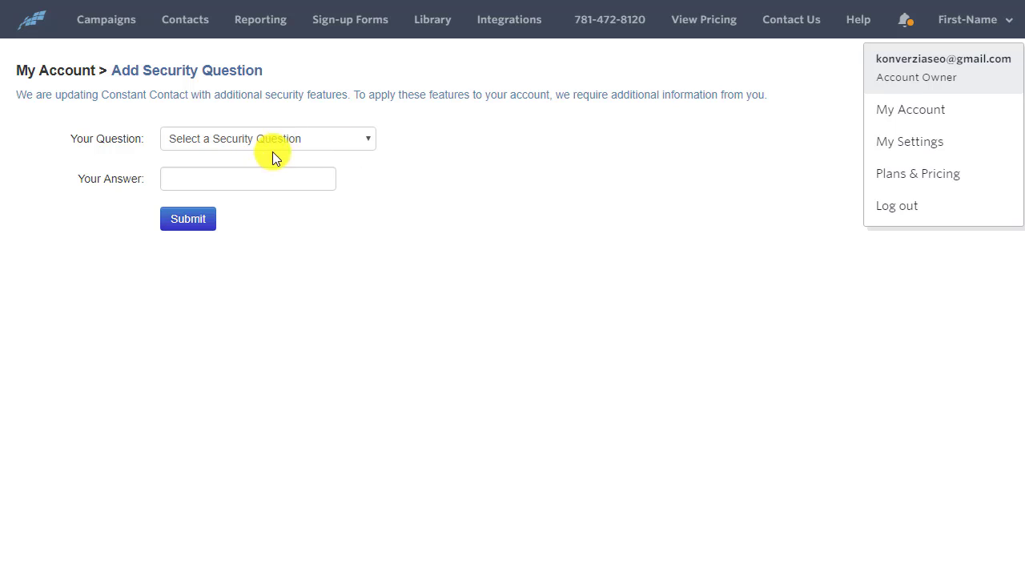
click(318, 141)
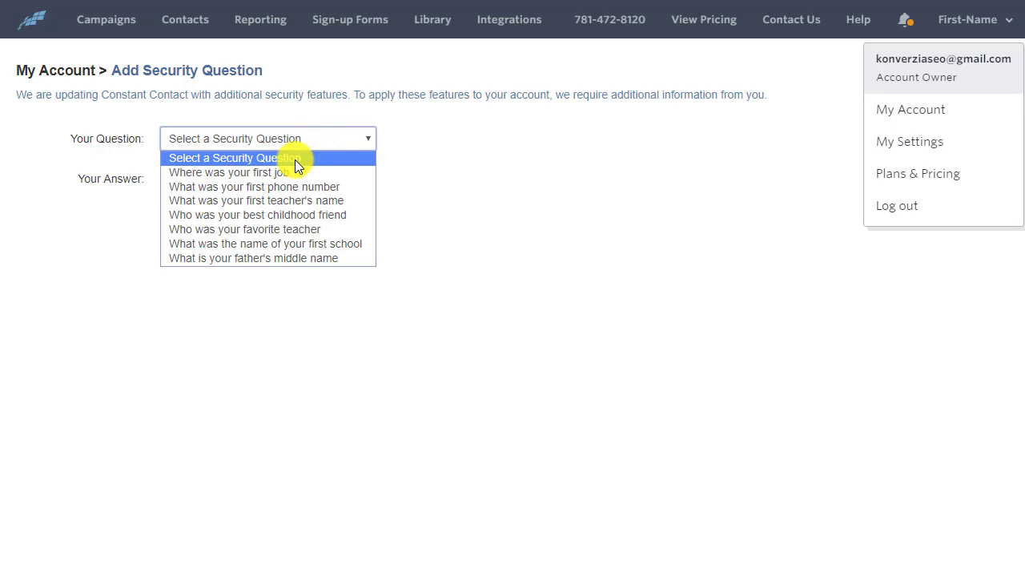